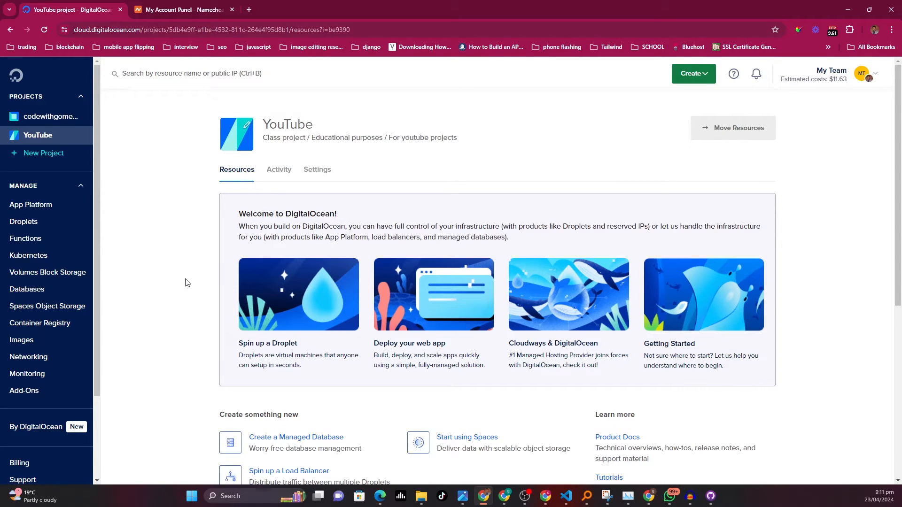
# Step: Add the domain codewithgomez.com to the YouTube project in the networking domains
pyautogui.click(29, 358)
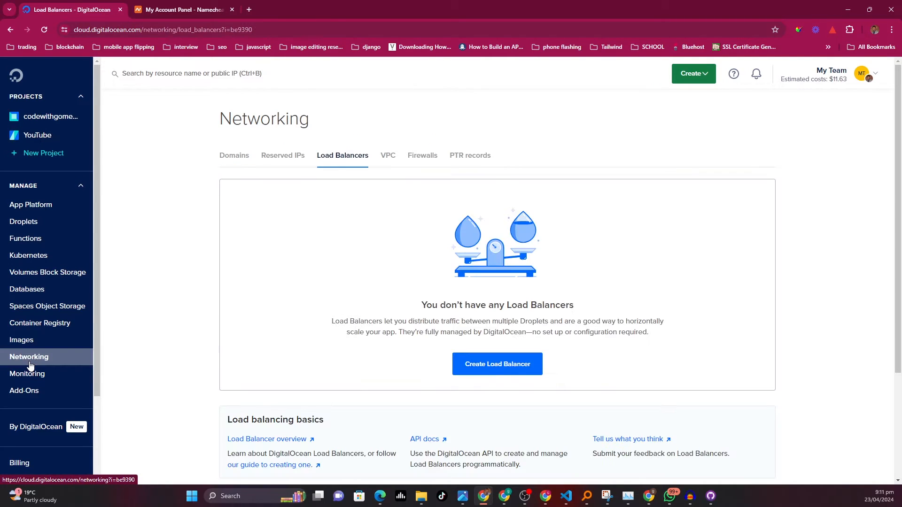
pyautogui.click(237, 158)
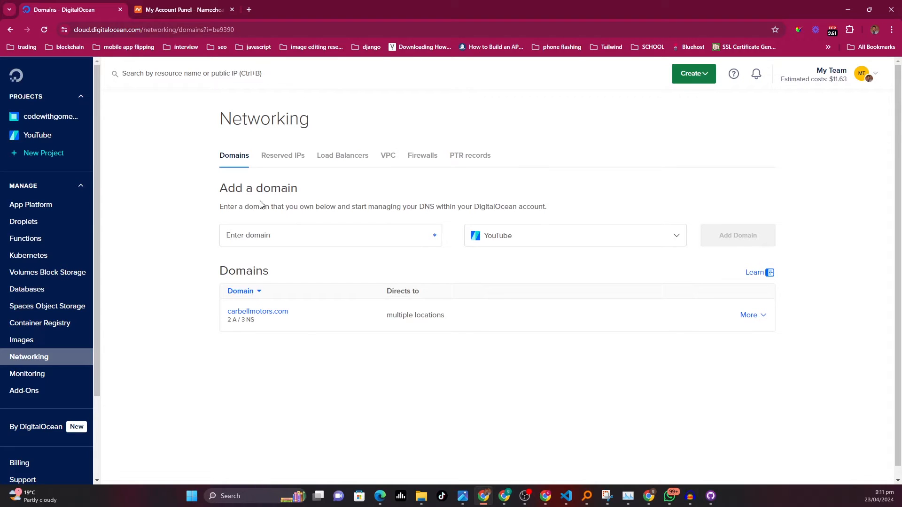
pyautogui.click(265, 238)
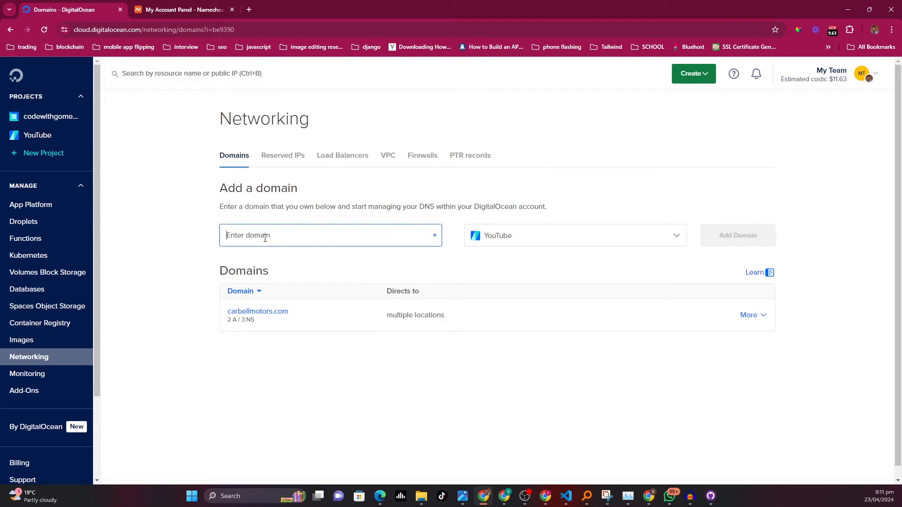
pyautogui.write('codewithgomez.com')
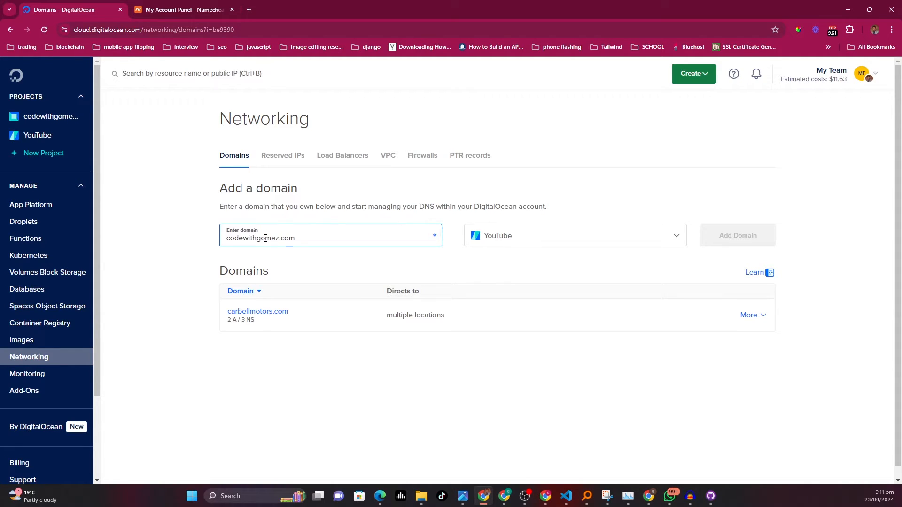
pyautogui.doubleClick(294, 239)
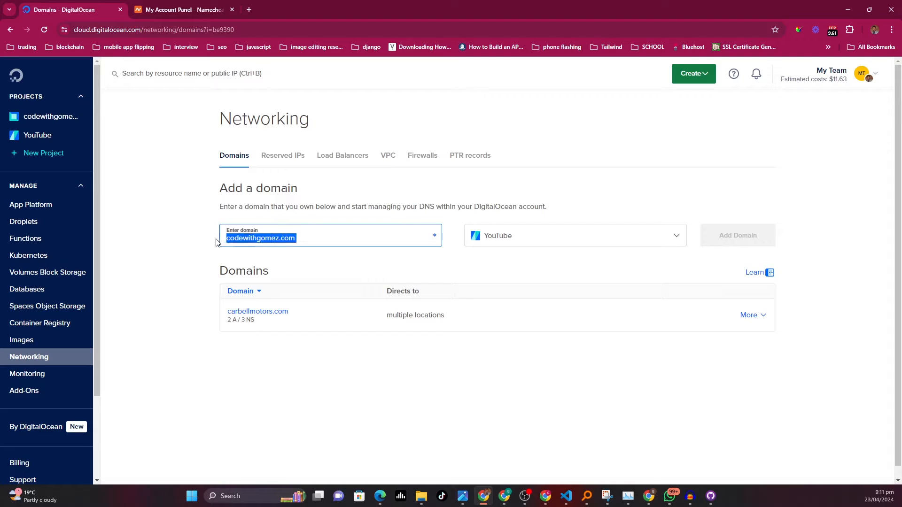
pyautogui.click(298, 238)
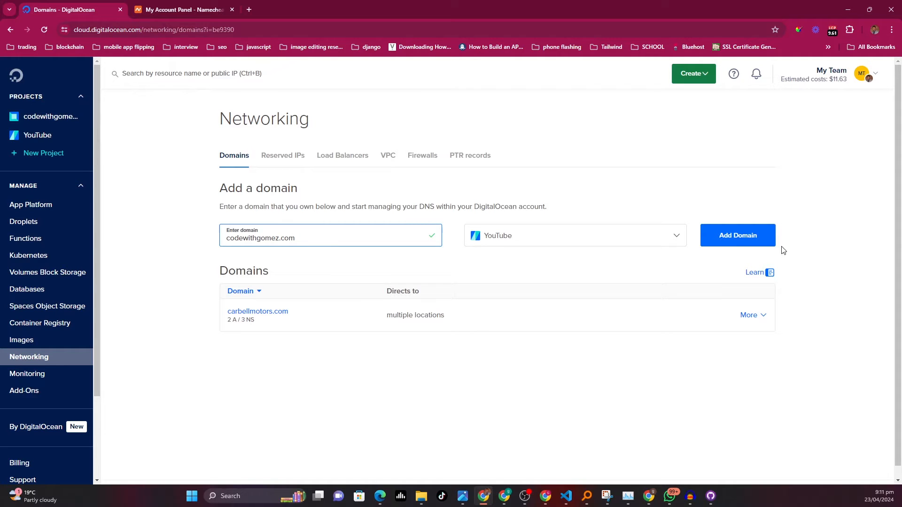
pyautogui.click(743, 236)
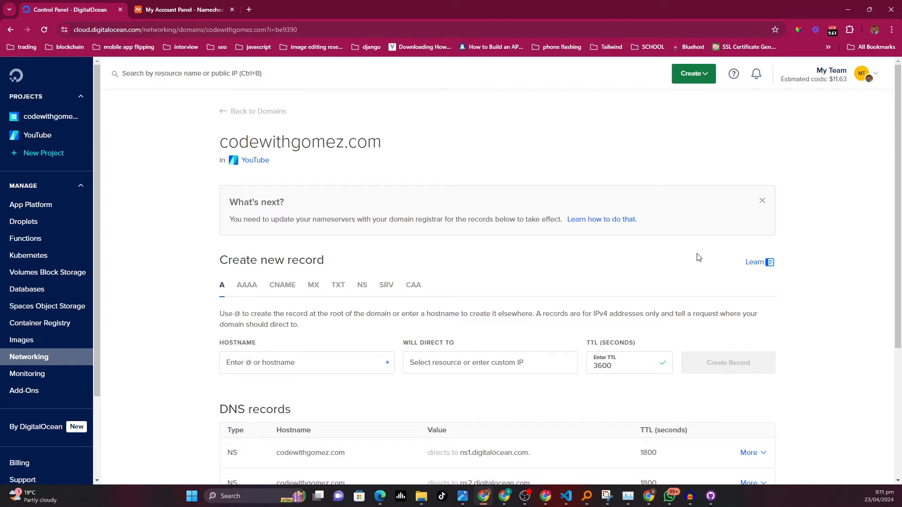
# Step: Review the new domain's NS records, then switch to Namecheap and open the management page for codewithgomez.com
pyautogui.scroll(-1, 699, 257)
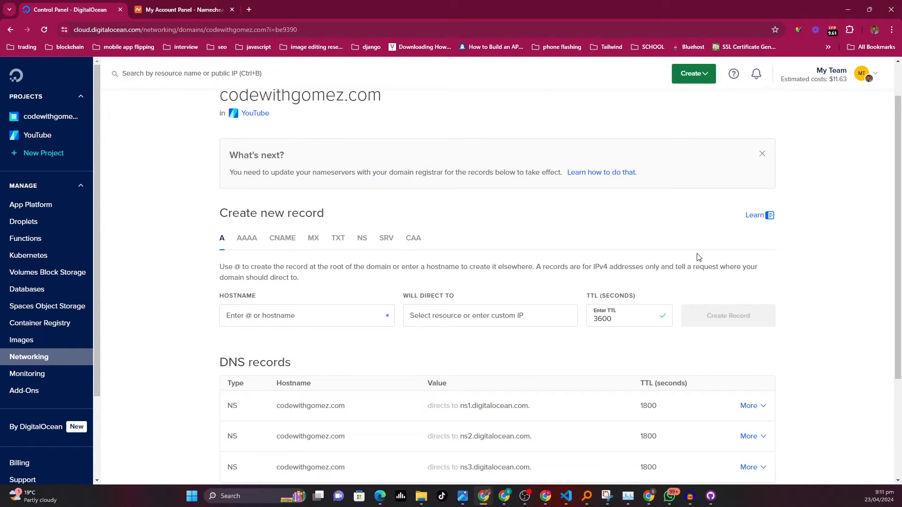
pyautogui.scroll(-2, 699, 257)
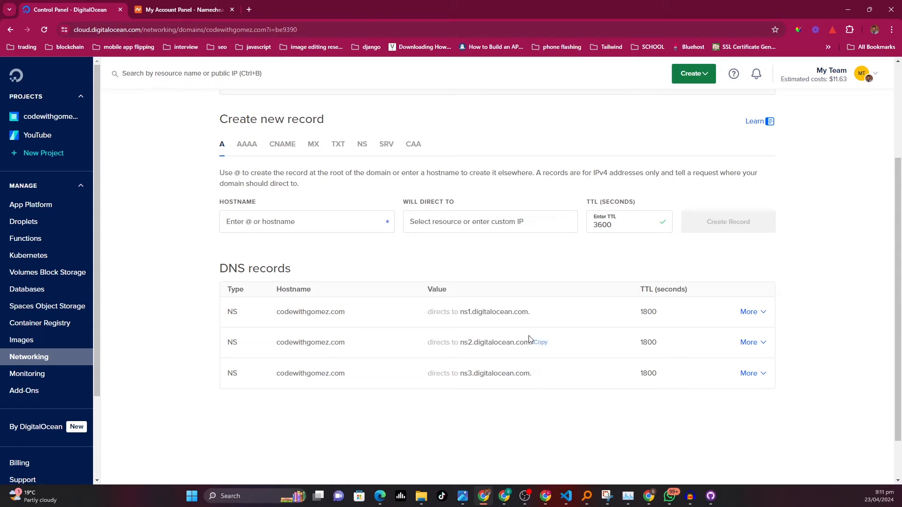
pyautogui.moveTo(472, 303)
pyautogui.click(187, 10)
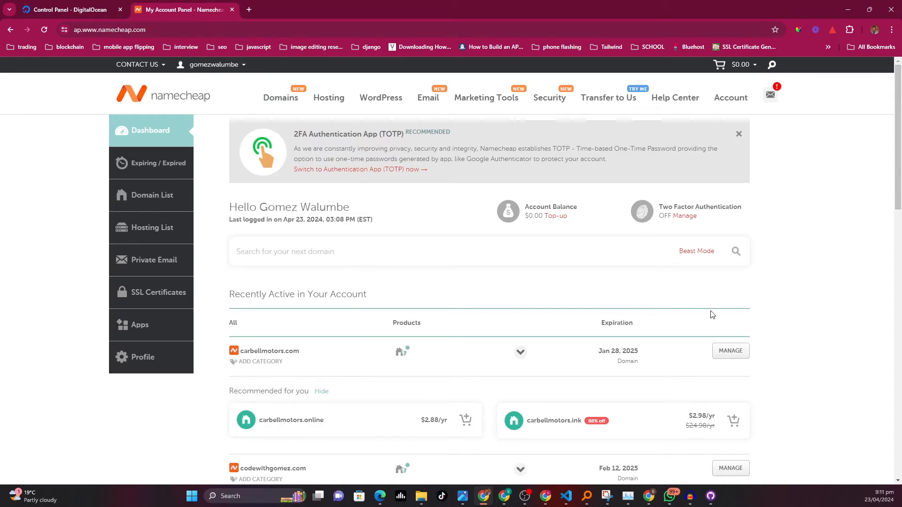
pyautogui.scroll(-4, 712, 315)
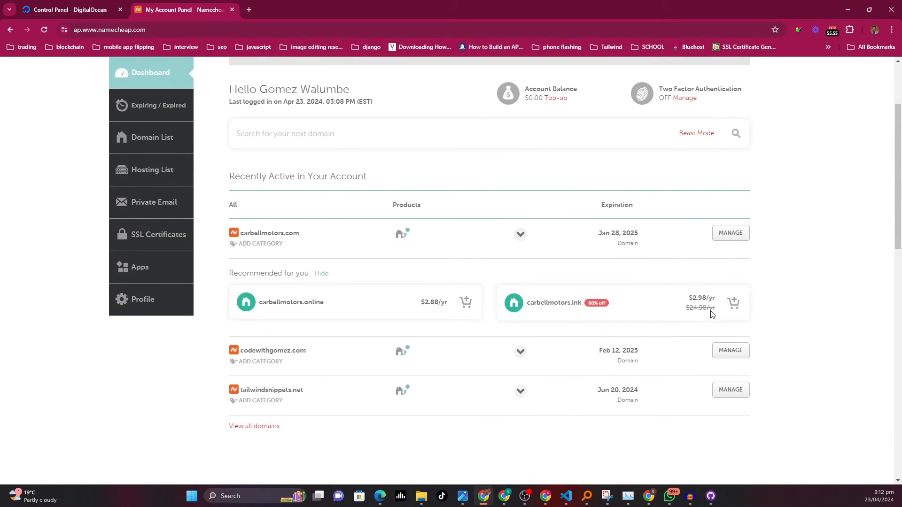
pyautogui.scroll(-1, 712, 314)
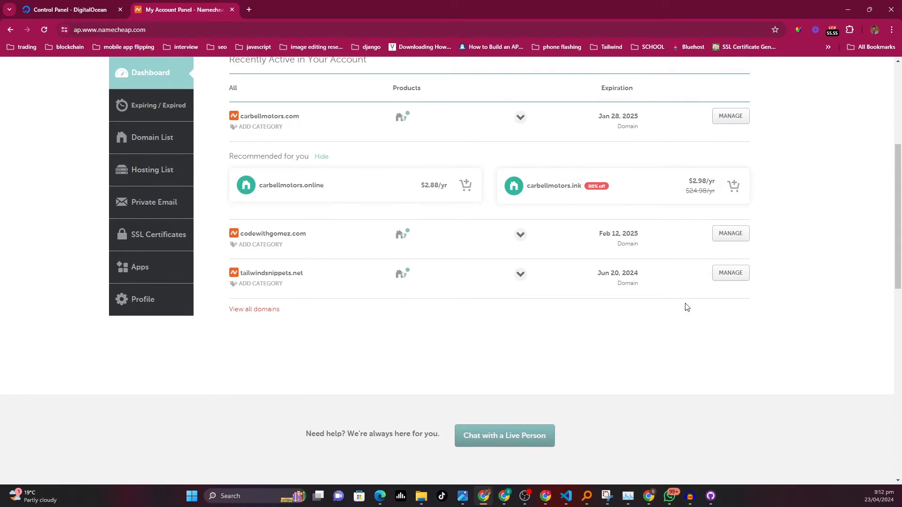
pyautogui.moveTo(243, 234); pyautogui.dragTo(316, 238)
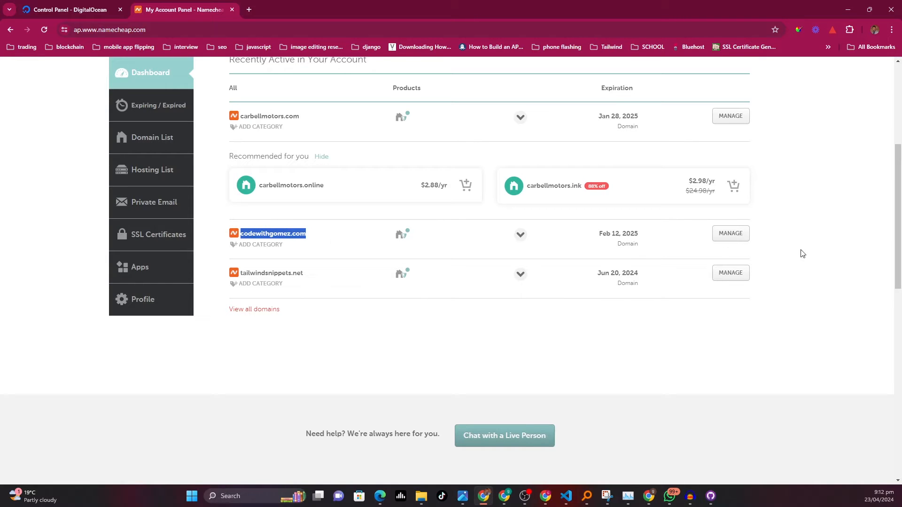
pyautogui.click(736, 239)
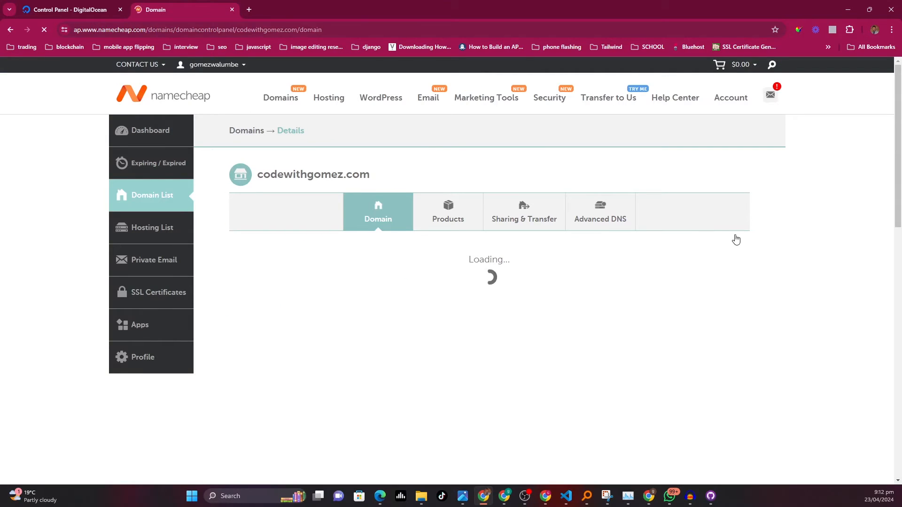
# Step: Set the nameservers option of codewithgomez.com to Custom DNS
pyautogui.scroll(-2, 617, 249)
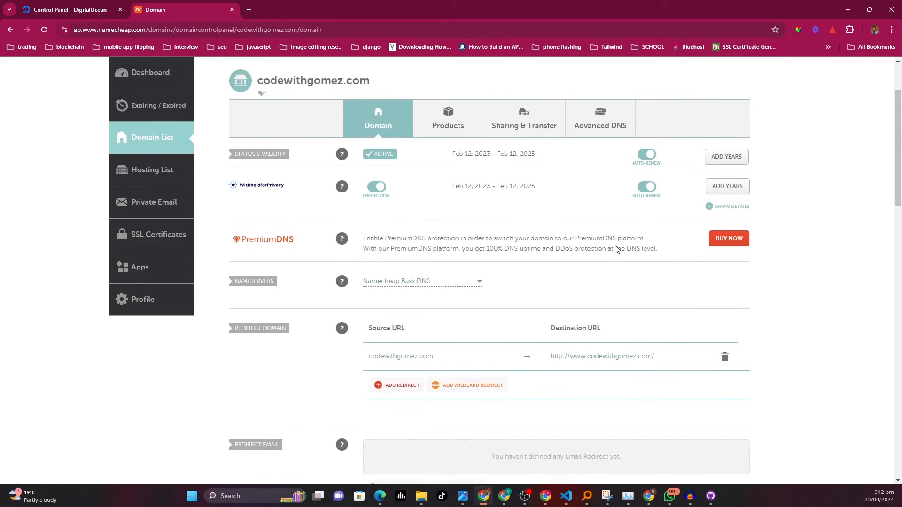
pyautogui.scroll(-1, 616, 249)
pyautogui.click(427, 235)
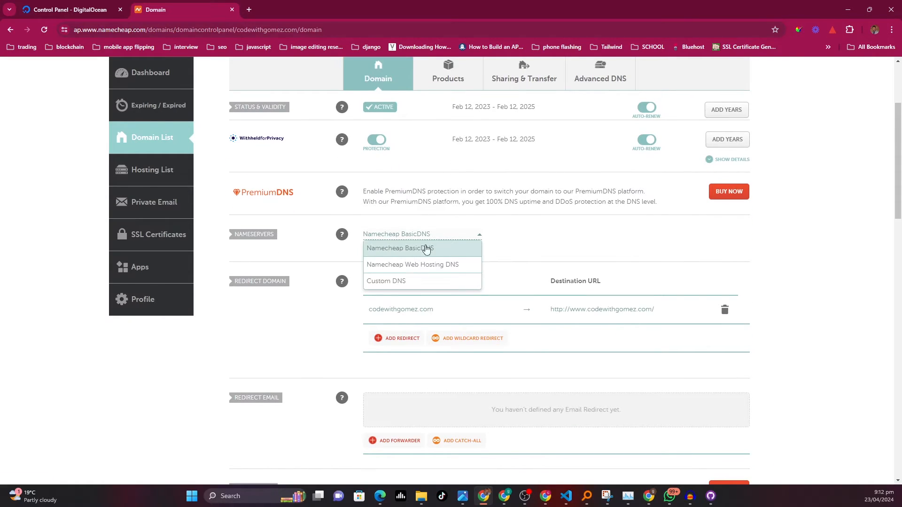
pyautogui.click(402, 281)
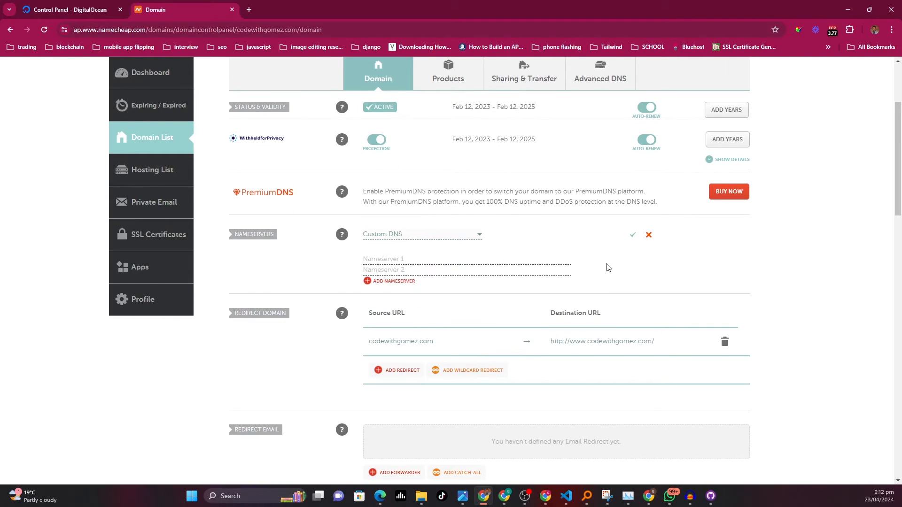
# Step: Copy the first NS record value, ns1.digitalocean.com., from DigitalOcean and enter it as Nameserver 1 in Namecheap
pyautogui.click(60, 10)
pyautogui.click(535, 311)
pyautogui.click(193, 6)
pyautogui.click(409, 263)
pyautogui.hotkey('ctrl', 'v')
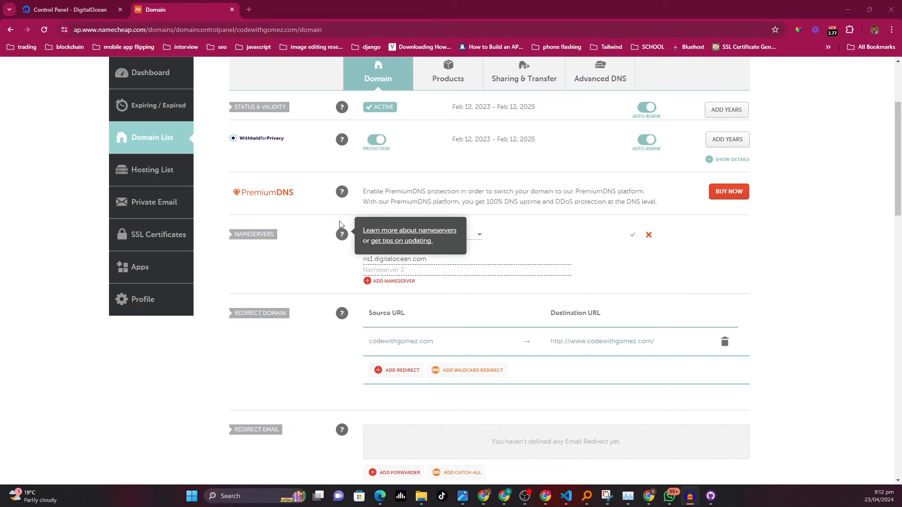
# Step: Copy the second NS record value, ns2.digitalocean.com., from DigitalOcean and enter it as Nameserver 2 in Namecheap
pyautogui.click(49, 11)
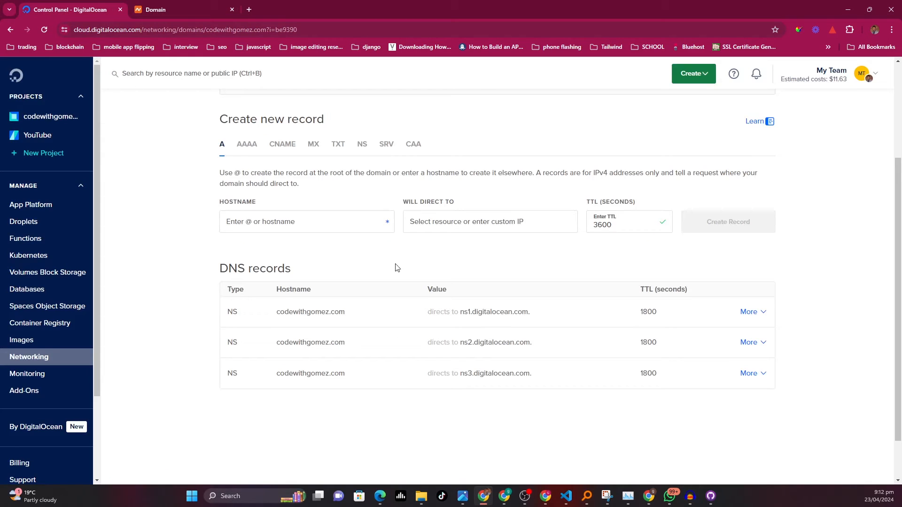
pyautogui.click(540, 342)
pyautogui.click(177, 9)
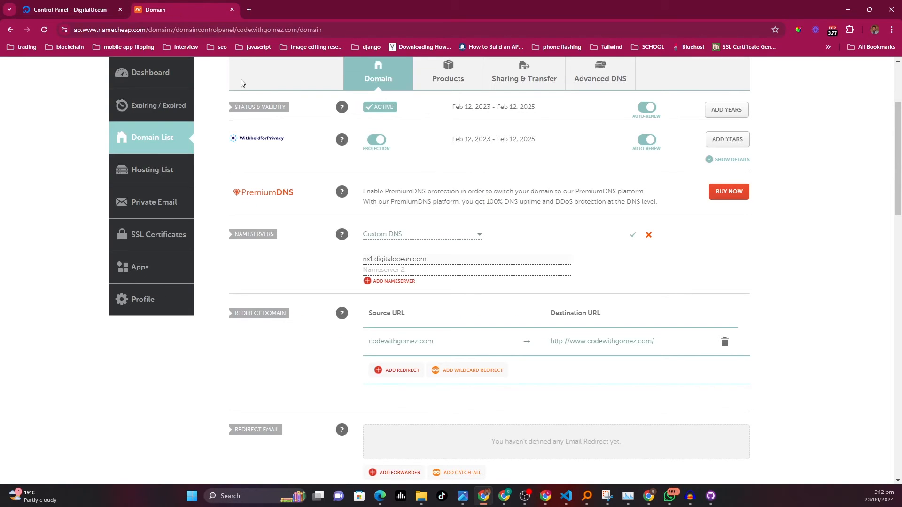
pyautogui.click(417, 271)
pyautogui.hotkey('ctrl', 'v')
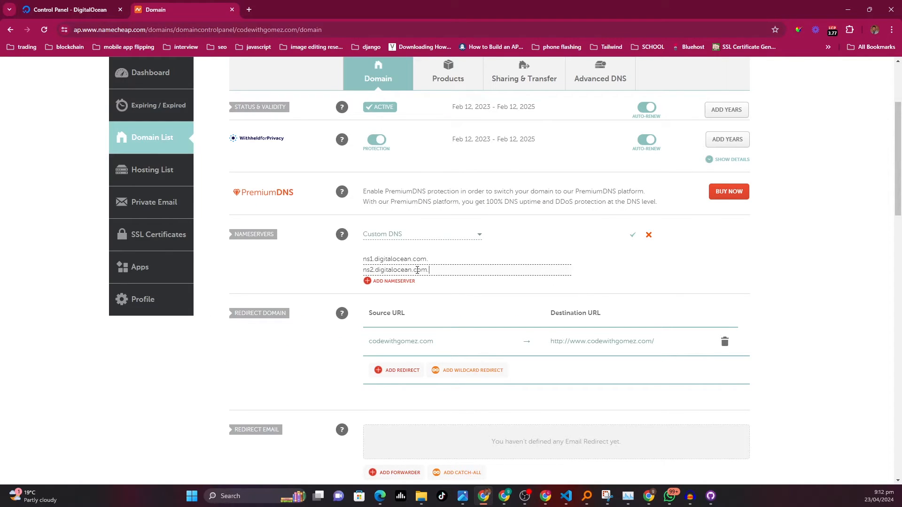
# Step: Add a third nameserver in Namecheap with the value ns3.digitalocean.com. copied from DigitalOcean, and save the custom nameservers
pyautogui.click(375, 284)
pyautogui.click(73, 8)
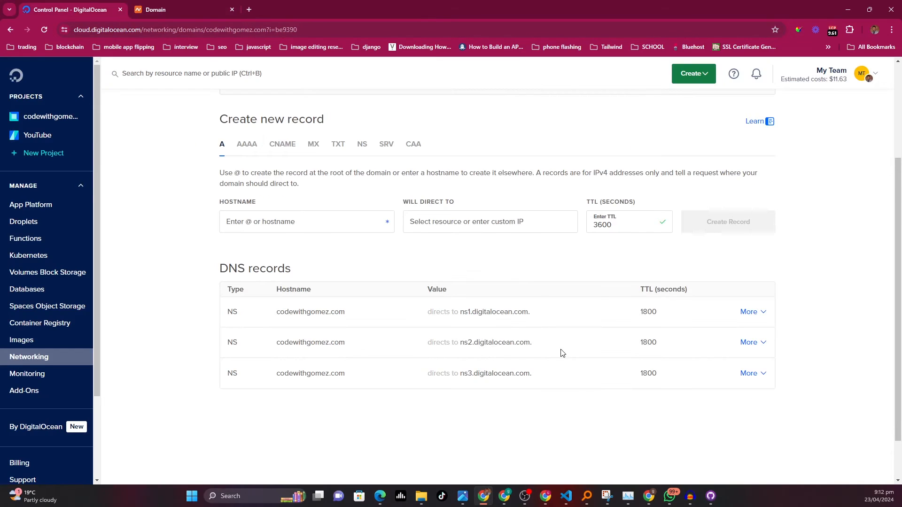
pyautogui.click(537, 375)
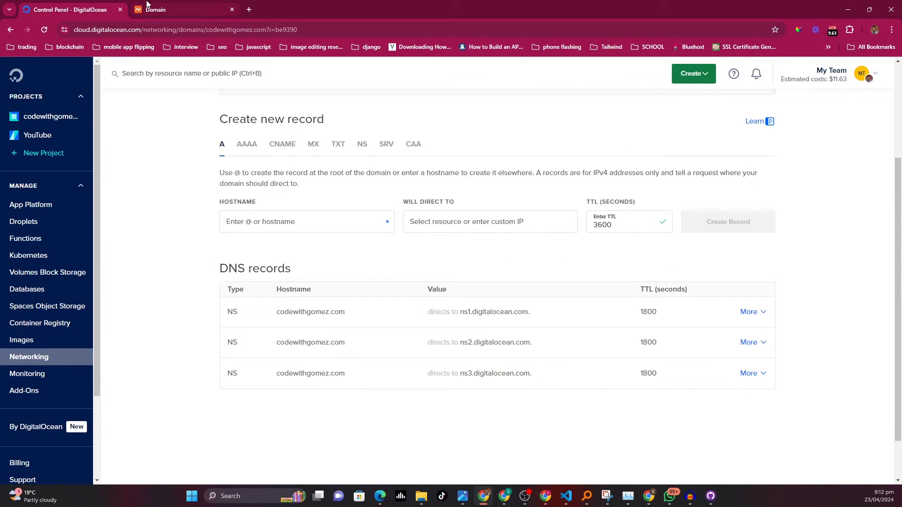
pyautogui.click(185, 12)
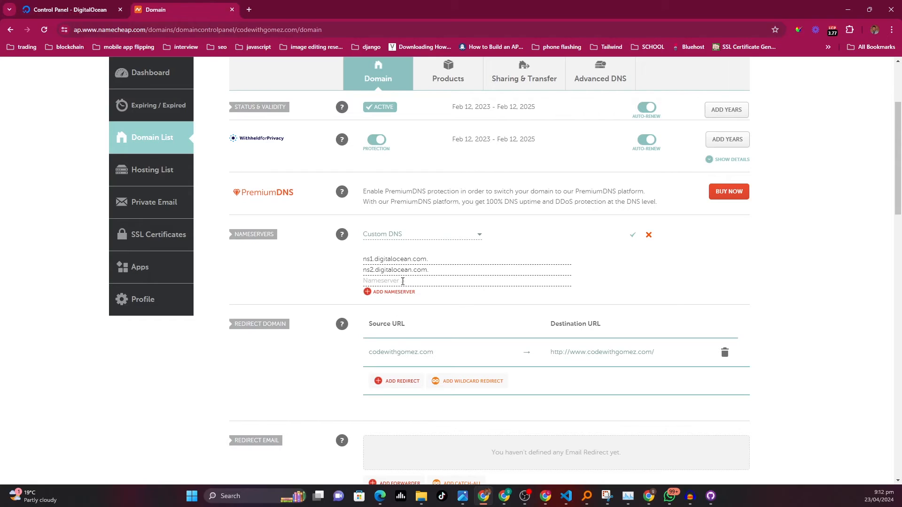
pyautogui.hotkey('ctrl', 'v')
pyautogui.hotkey('alt', 'Tab')
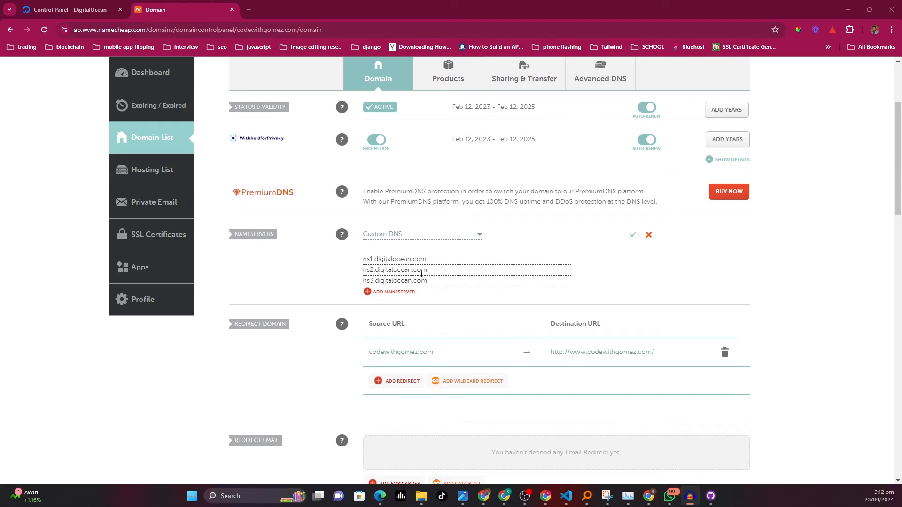
pyautogui.click(634, 236)
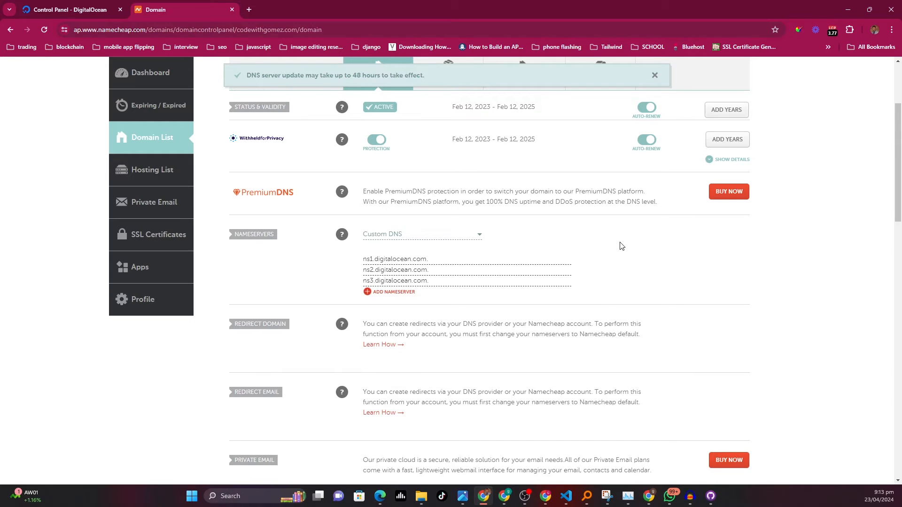
pyautogui.scroll(1, 622, 246)
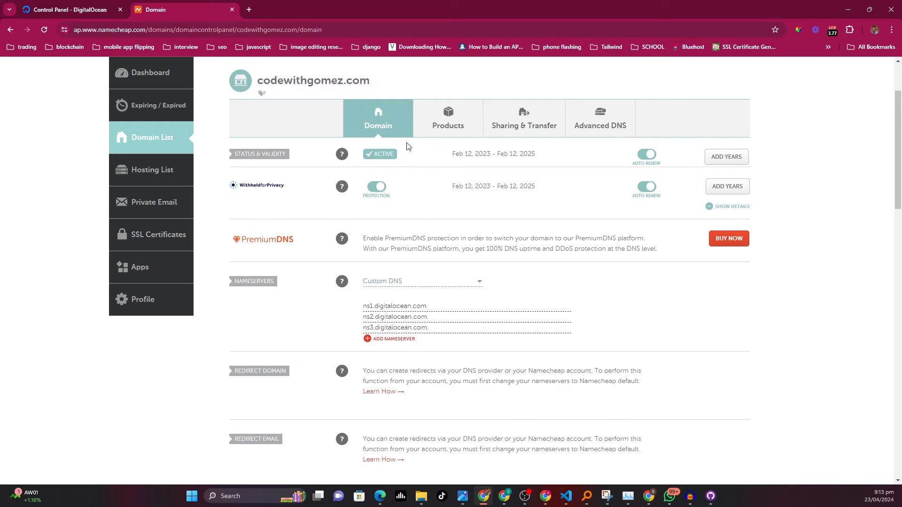
# Step: Return to DigitalOcean, reopen codewithgomez.com from the networking domains list, and examine its DNS records
pyautogui.click(58, 3)
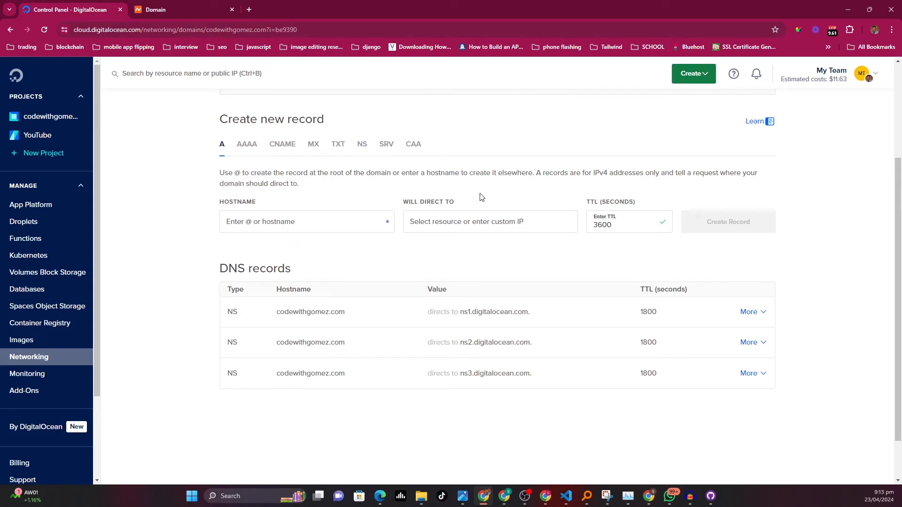
pyautogui.scroll(3, 481, 197)
pyautogui.scroll(-3, 481, 197)
pyautogui.scroll(3, 147, 296)
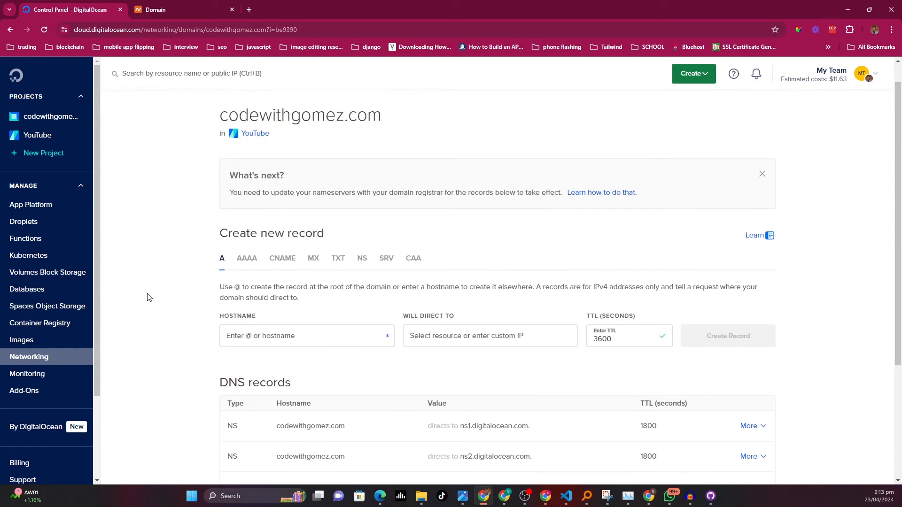
pyautogui.click(17, 362)
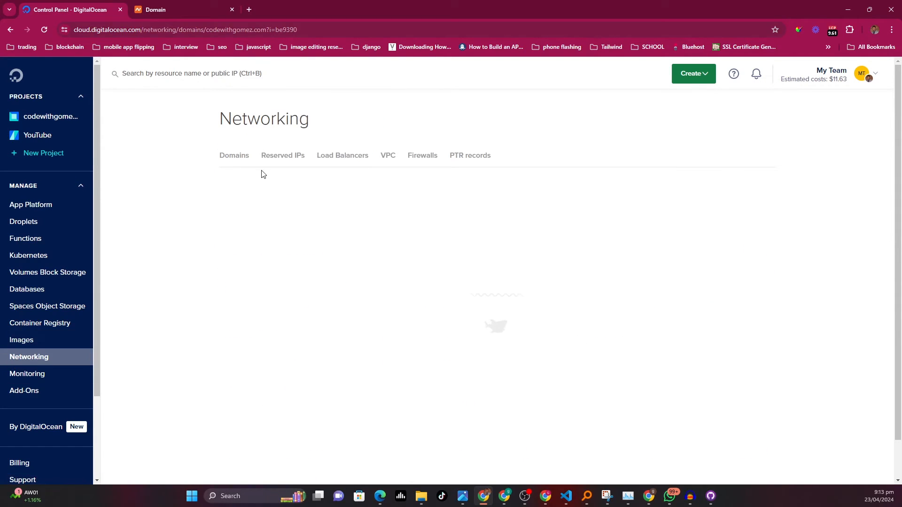
pyautogui.click(238, 165)
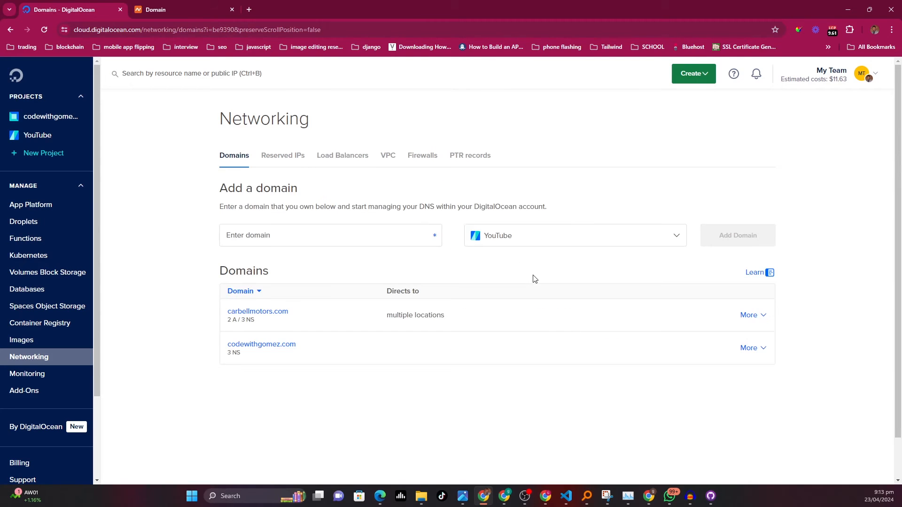
pyautogui.scroll(-1, 517, 276)
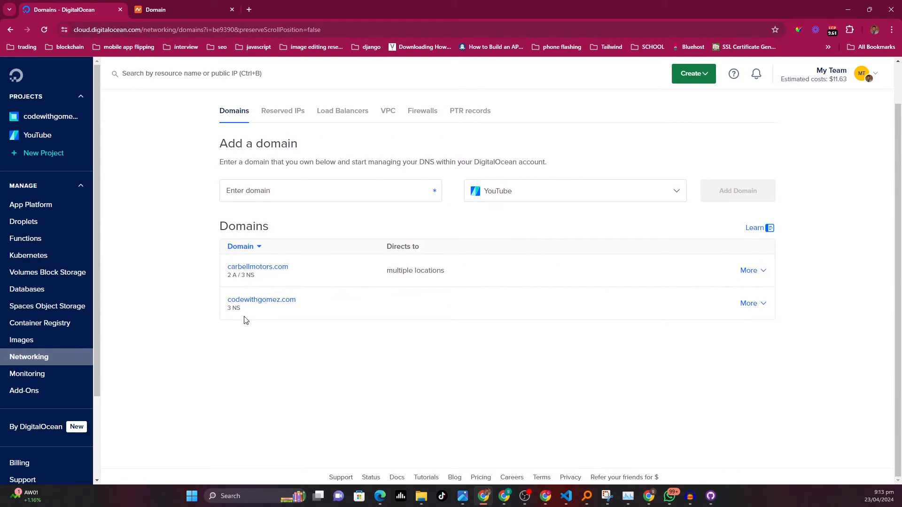
pyautogui.click(271, 303)
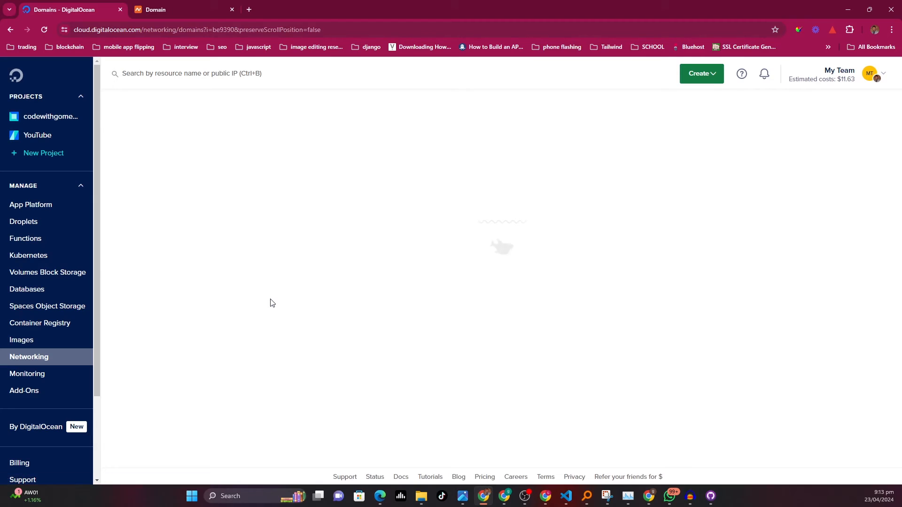
pyautogui.scroll(-2, 453, 295)
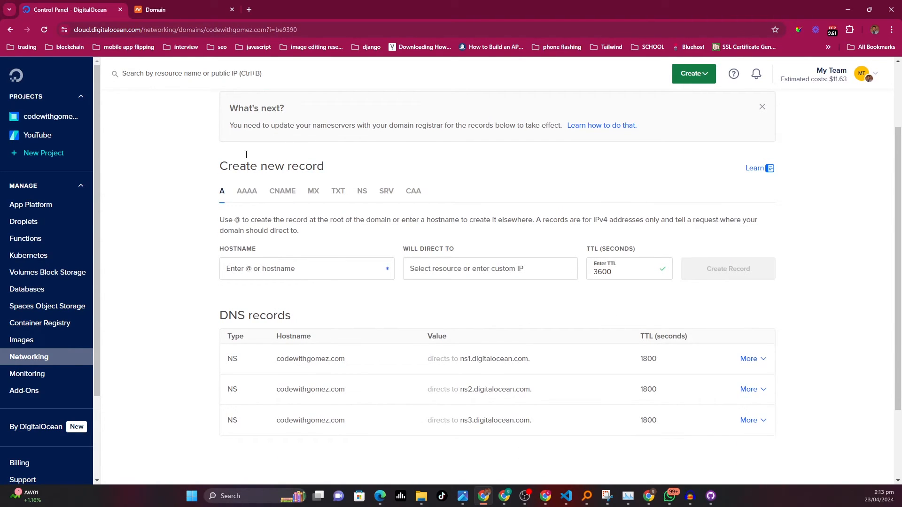
pyautogui.scroll(1, 317, 228)
pyautogui.scroll(2, 316, 228)
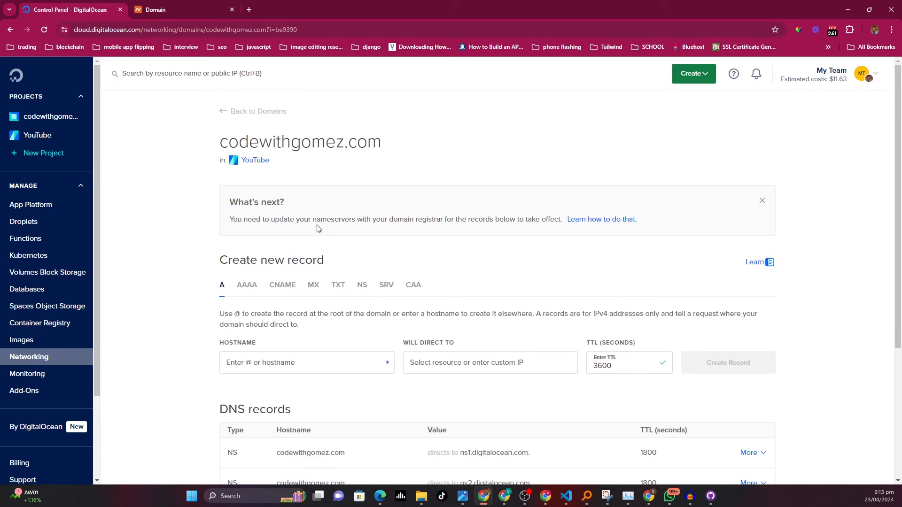
# Step: Create an A record for codewithgomez.com with hostname @ directing to the ubuntu-server droplet, and review the DNS records list
pyautogui.scroll(-2, 326, 281)
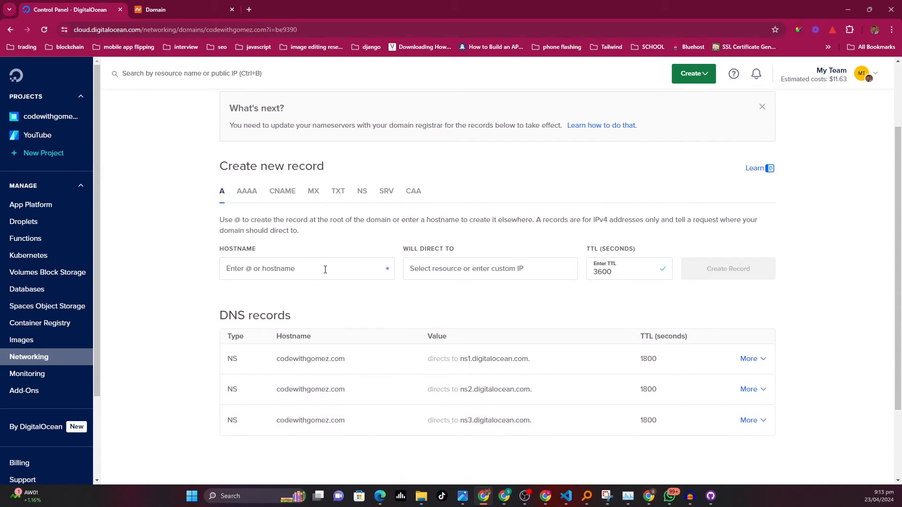
pyautogui.click(325, 268)
pyautogui.write('@')
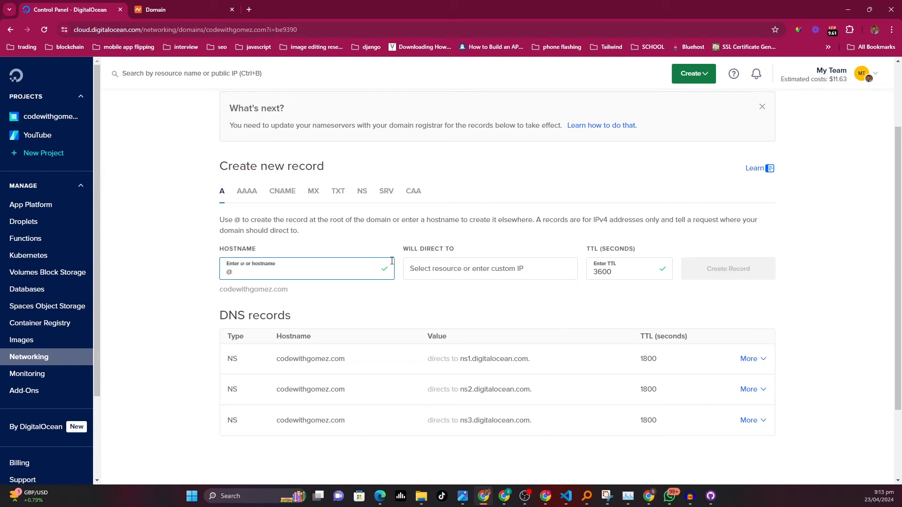
pyautogui.click(461, 267)
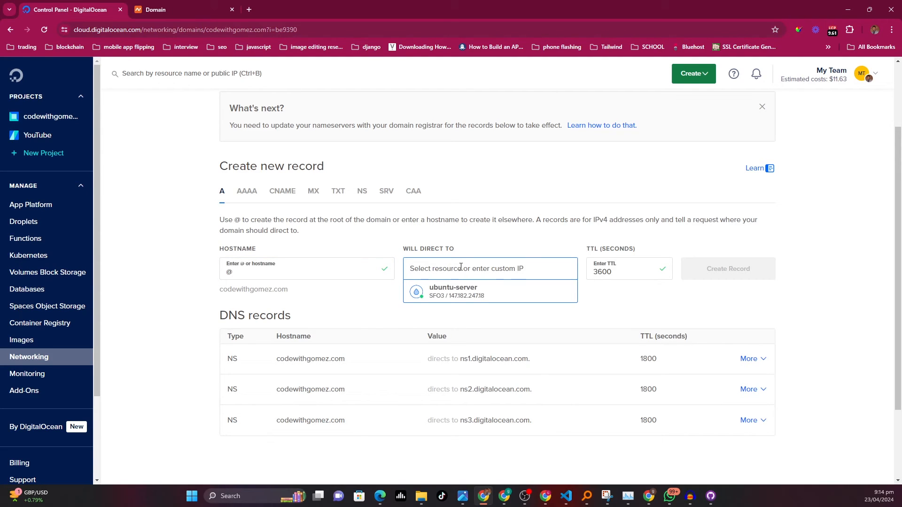
pyautogui.click(453, 293)
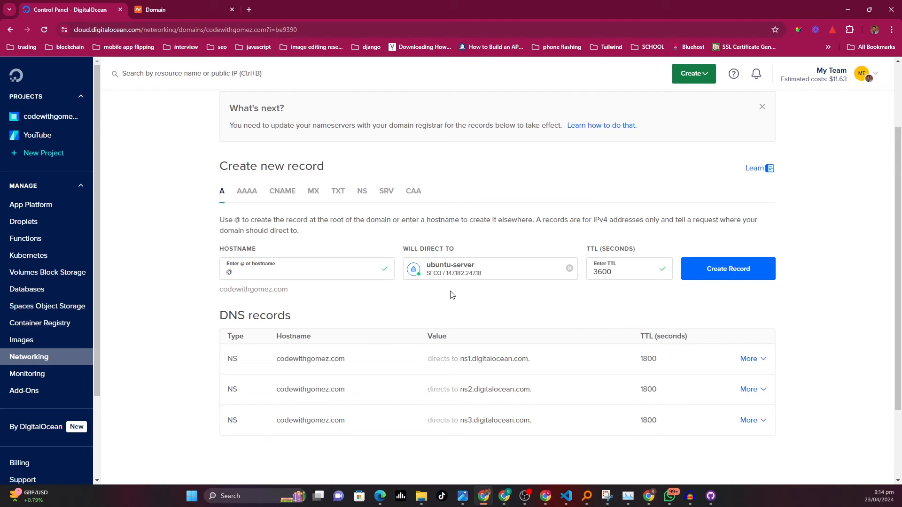
pyautogui.click(706, 270)
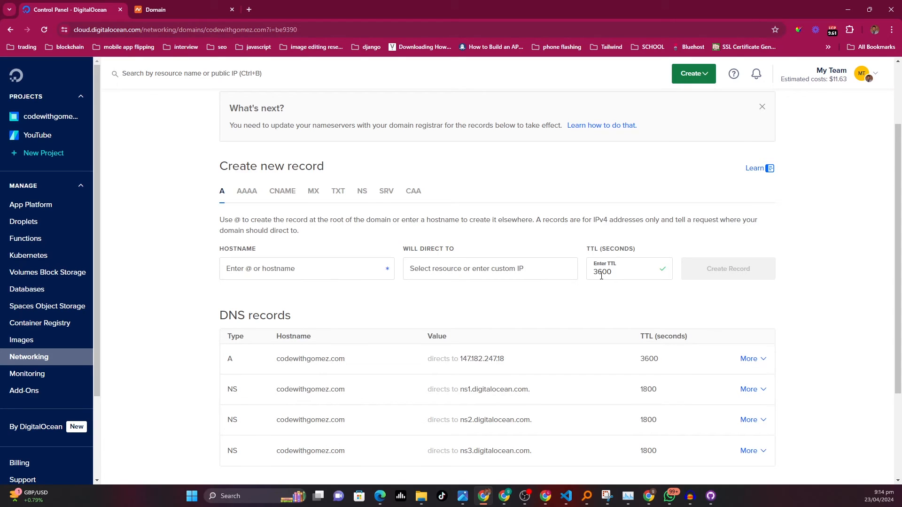
pyautogui.scroll(-3, 601, 276)
pyautogui.scroll(2, 602, 279)
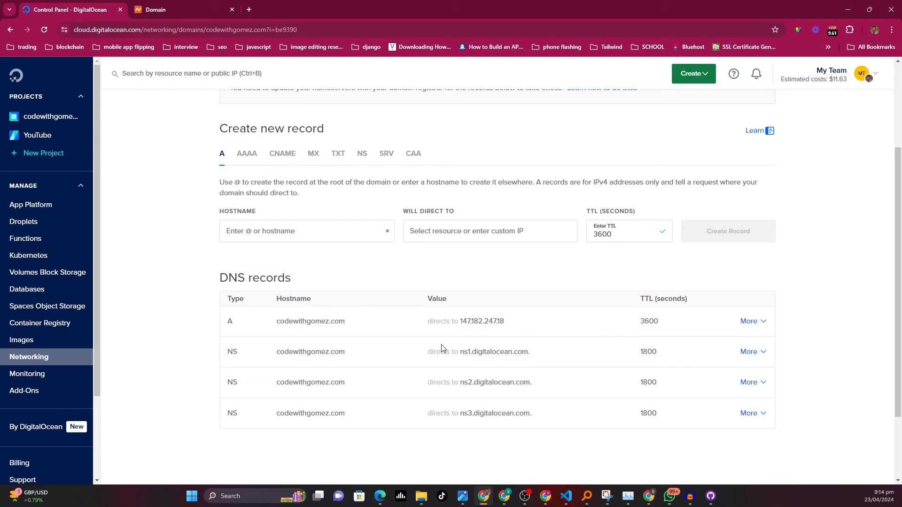
pyautogui.moveTo(336, 323)
pyautogui.scroll(3, 511, 313)
# Step: Return to the domains list, go to App Platform, and open the Domains section of seashell-app's settings for editing
pyautogui.click(260, 112)
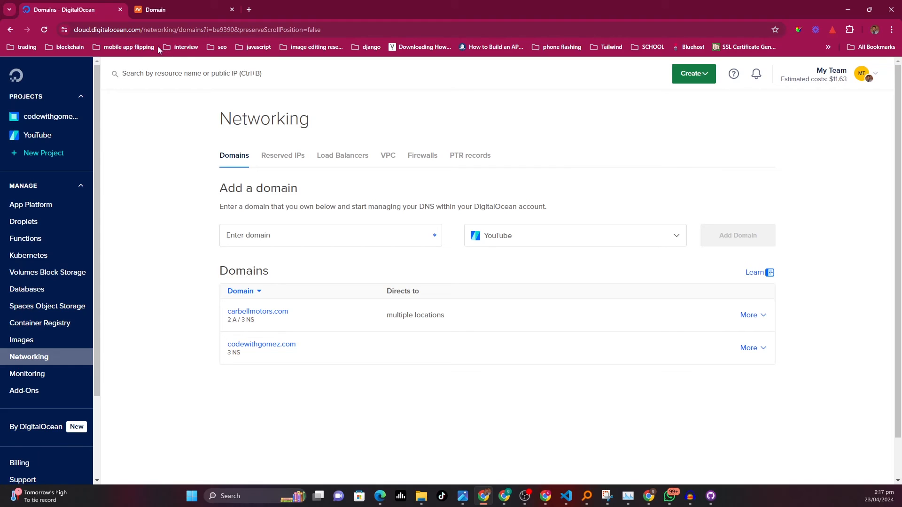
pyautogui.click(51, 210)
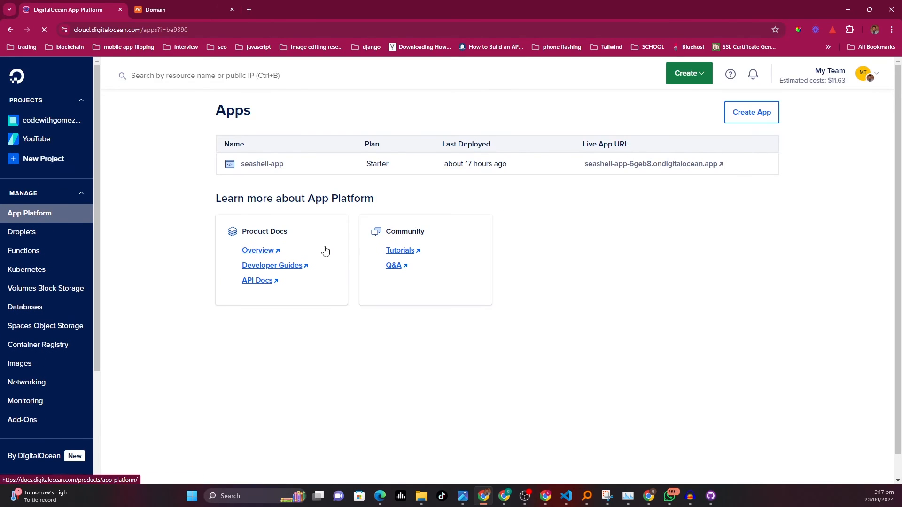
pyautogui.click(272, 168)
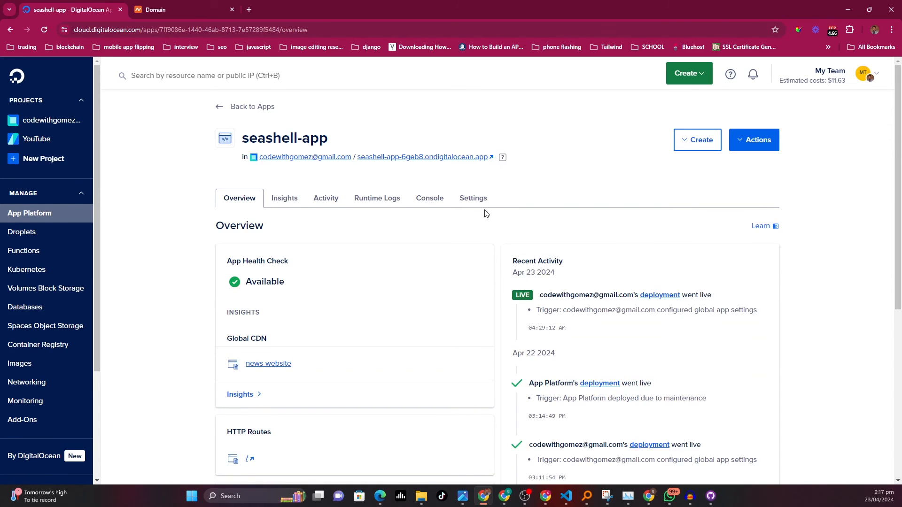
pyautogui.click(473, 198)
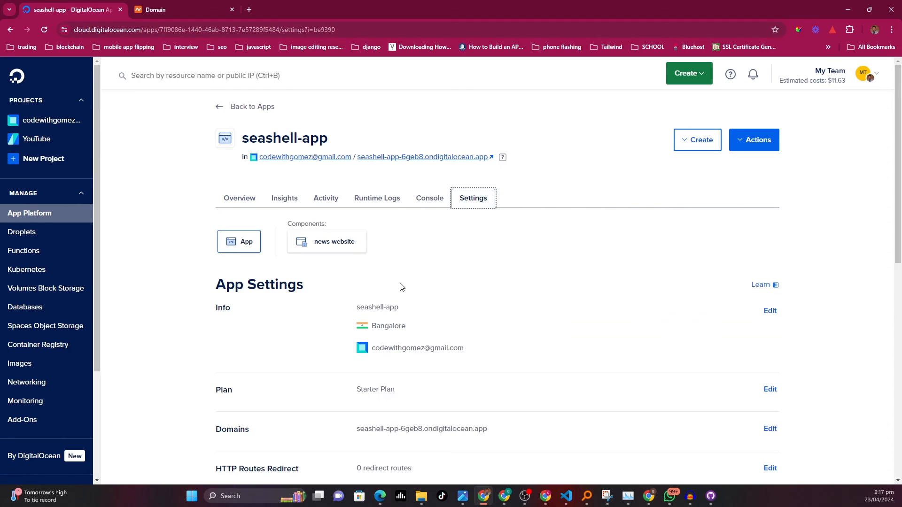
pyautogui.scroll(-4, 399, 285)
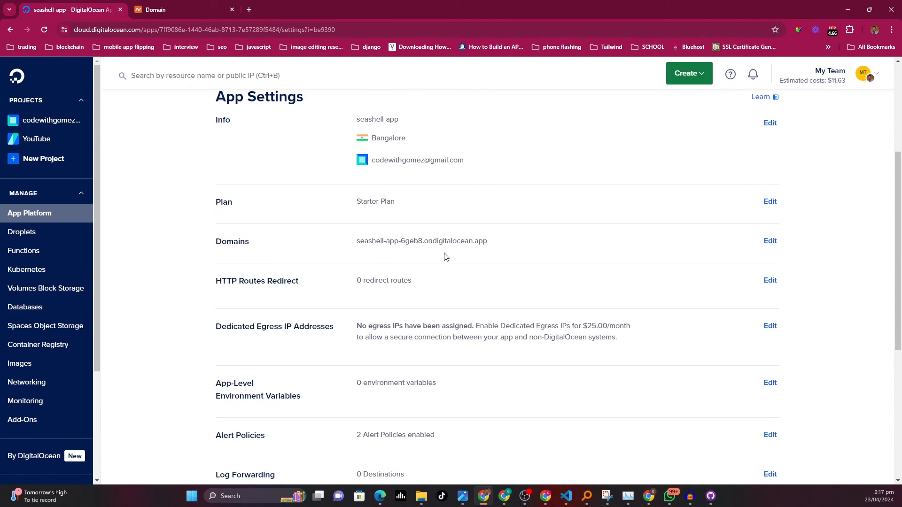
pyautogui.click(769, 242)
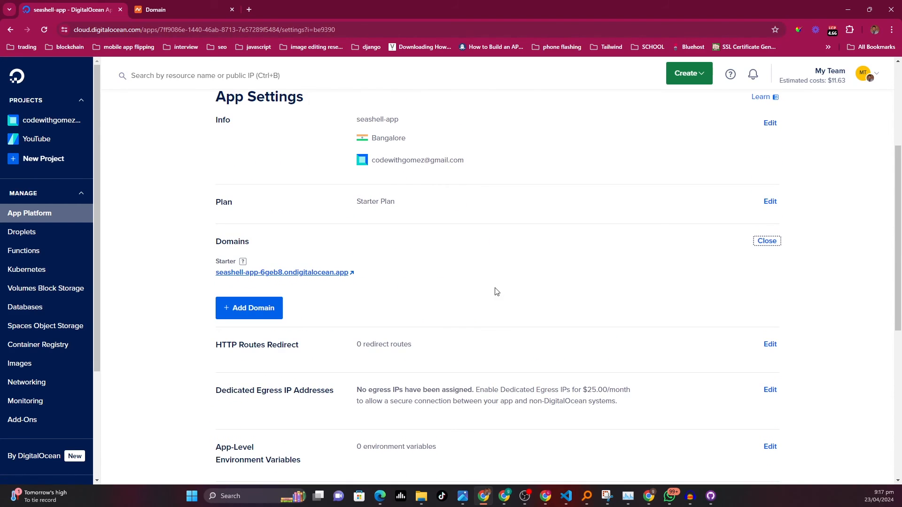
# Step: Add the domain codewithgomez.com to seashell-app, with its DNS managed by DigitalOcean
pyautogui.click(240, 310)
pyautogui.click(286, 228)
pyautogui.hotkey('ctrl', 'v')
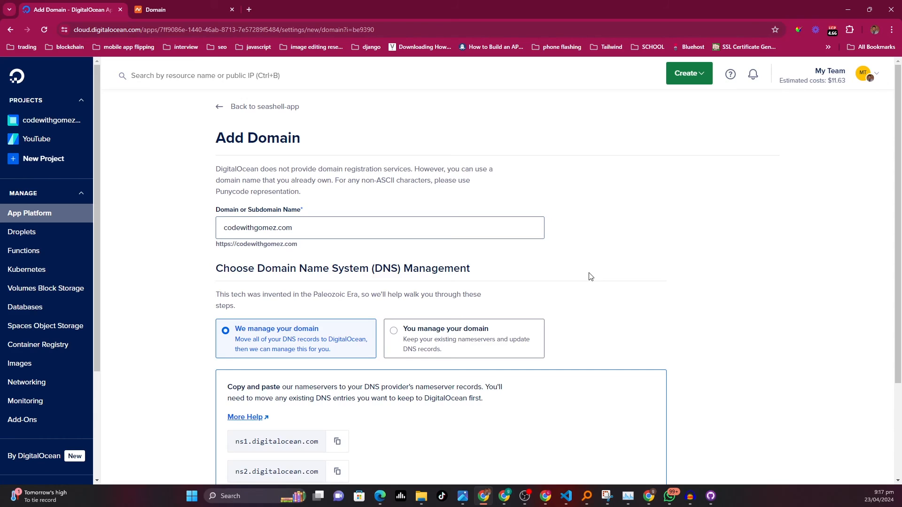
pyautogui.scroll(-3, 590, 277)
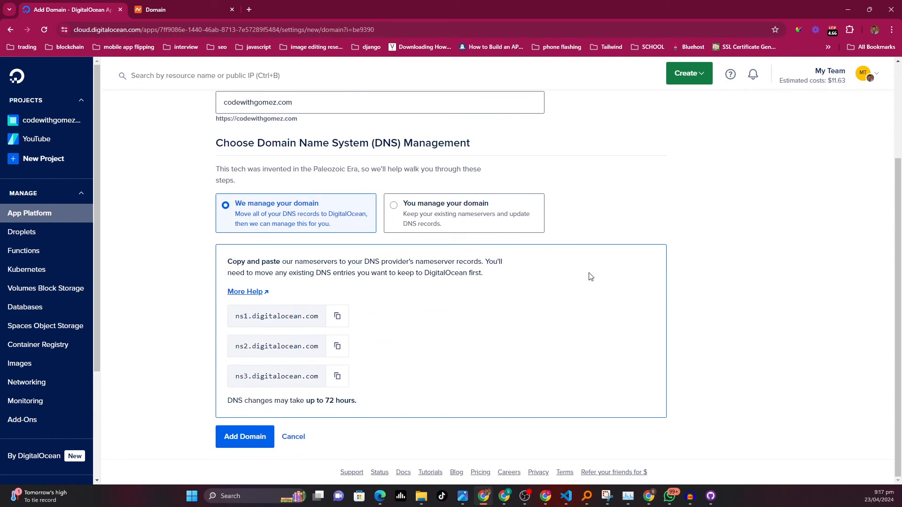
pyautogui.click(257, 437)
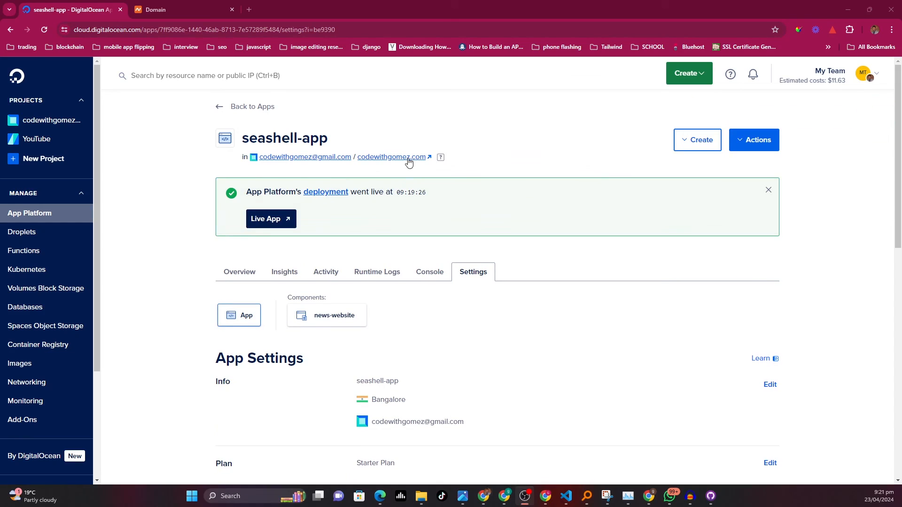
# Step: Open the live site at codewithgomez.com from the seashell-app page and look through its home page
pyautogui.click(409, 161)
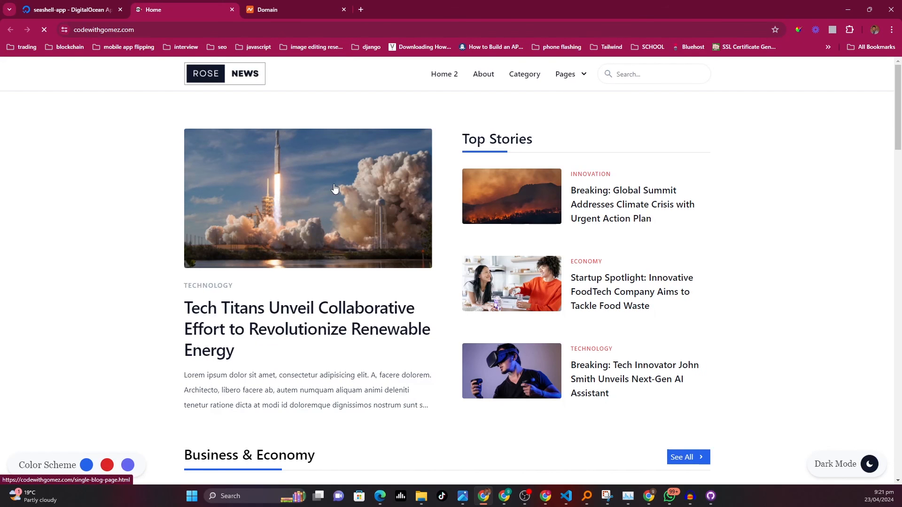
pyautogui.scroll(-5, 446, 230)
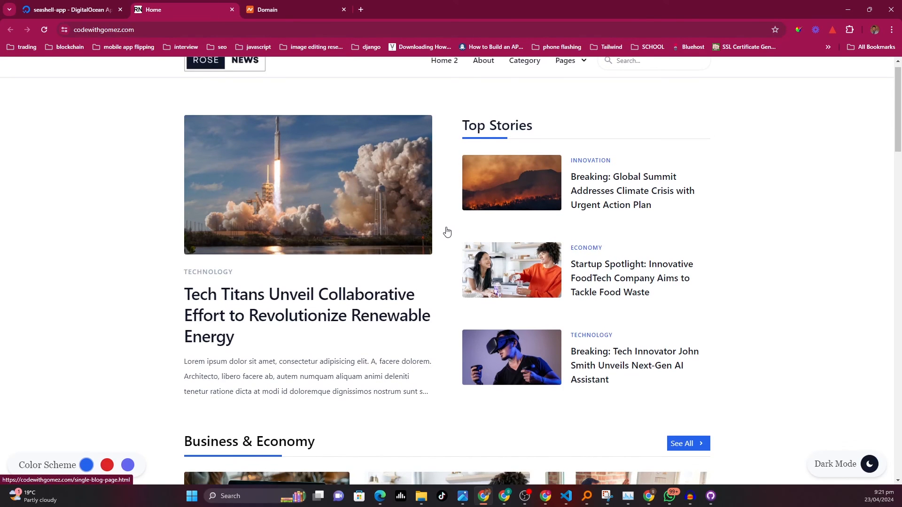
pyautogui.scroll(-5, 447, 230)
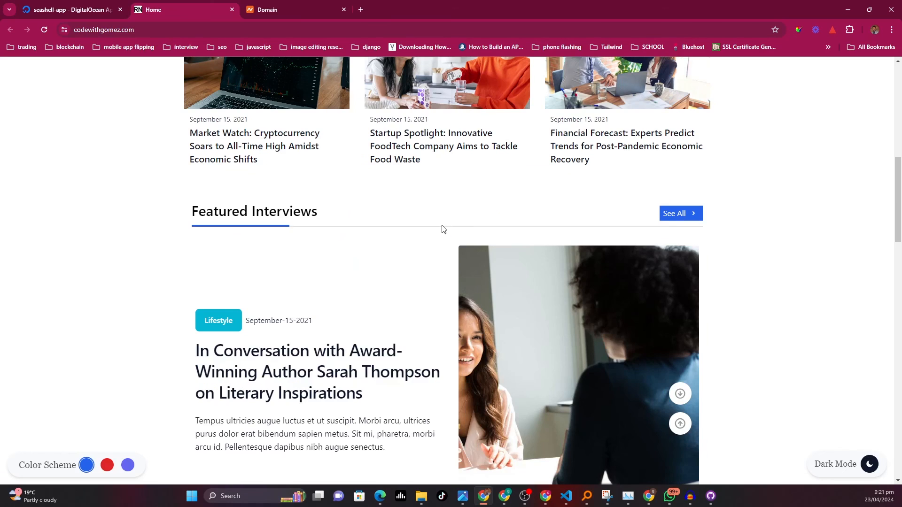
pyautogui.scroll(-5, 400, 218)
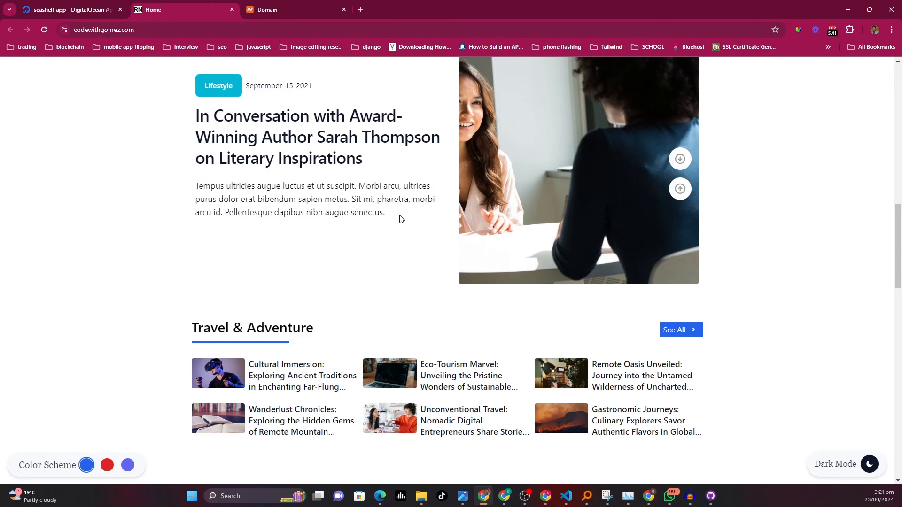
pyautogui.scroll(-10, 401, 219)
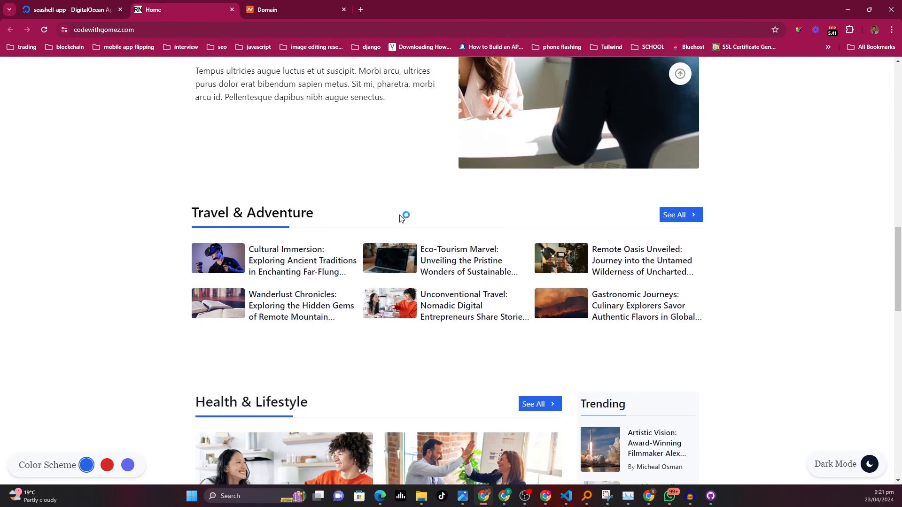
pyautogui.scroll(-10, 401, 219)
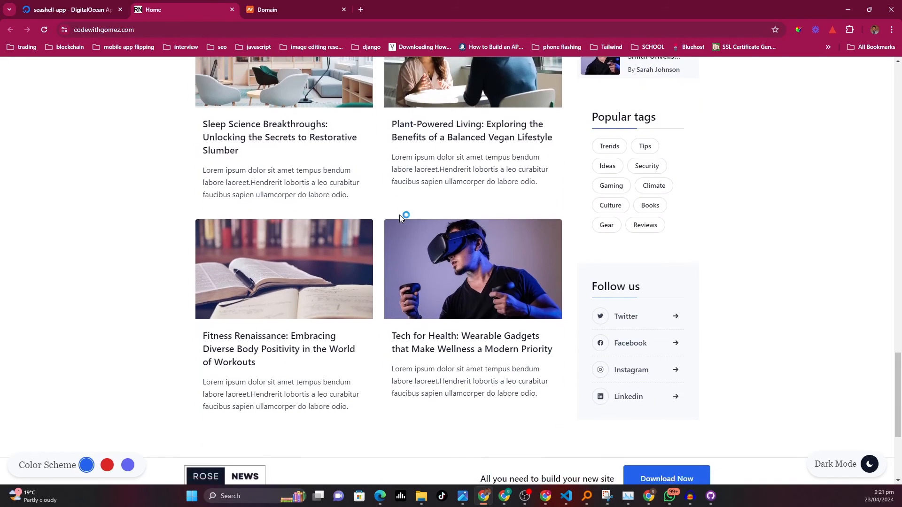